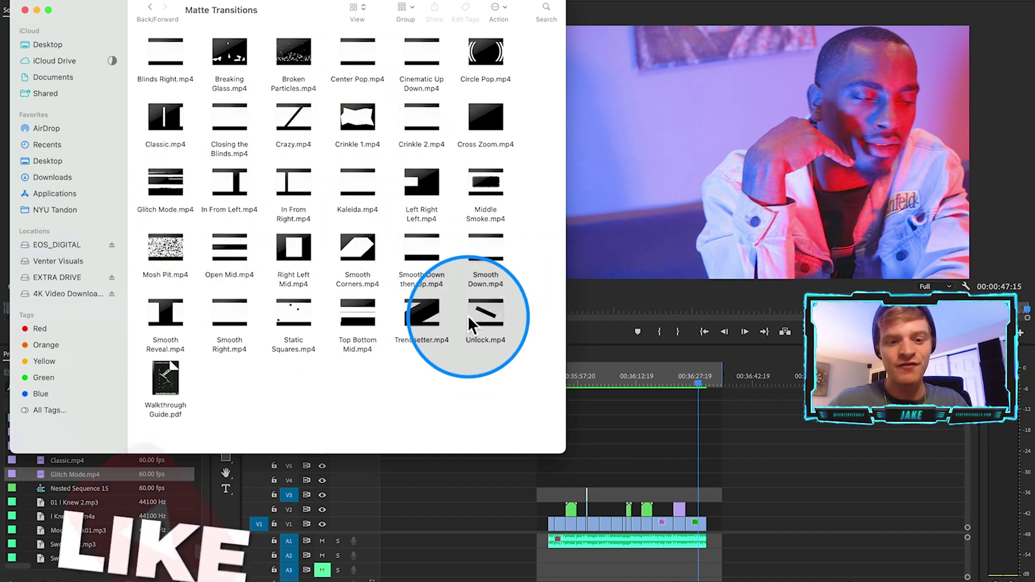
- Preview the Cinematic Up Down matte and add it to the Premiere timeline
mouse_move(475, 316)
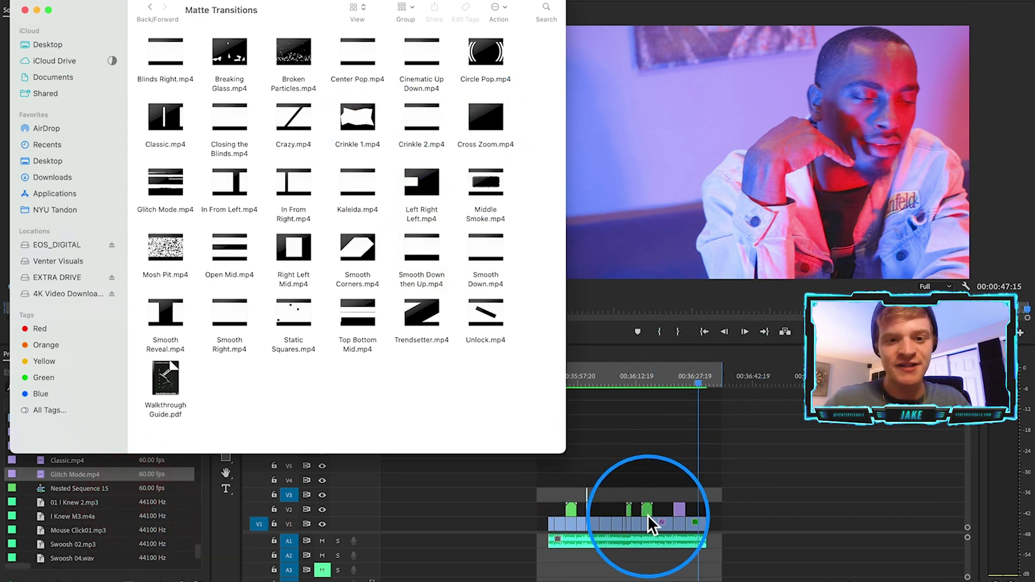
mouse_move(417, 101)
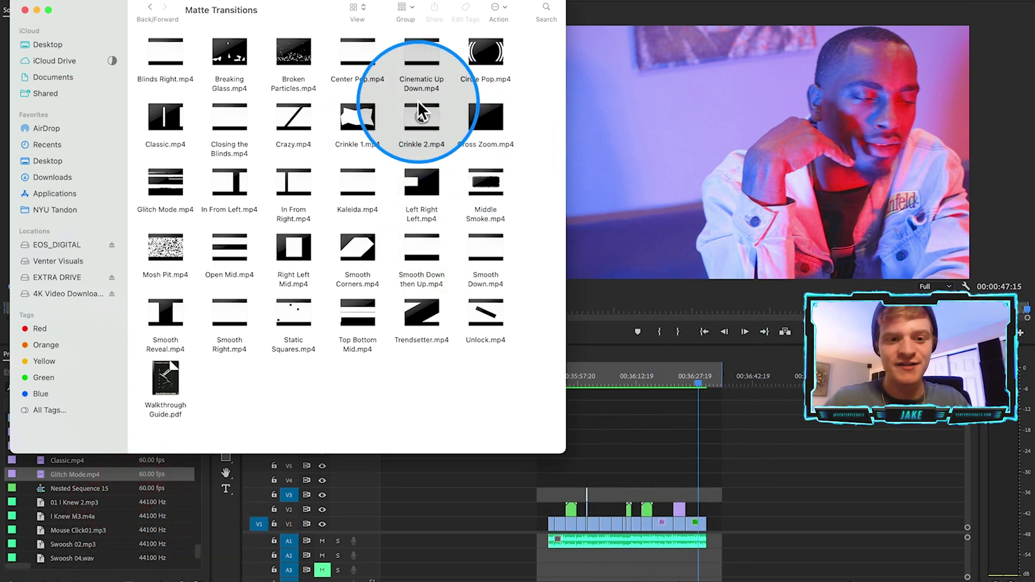
click(398, 79)
key(space)
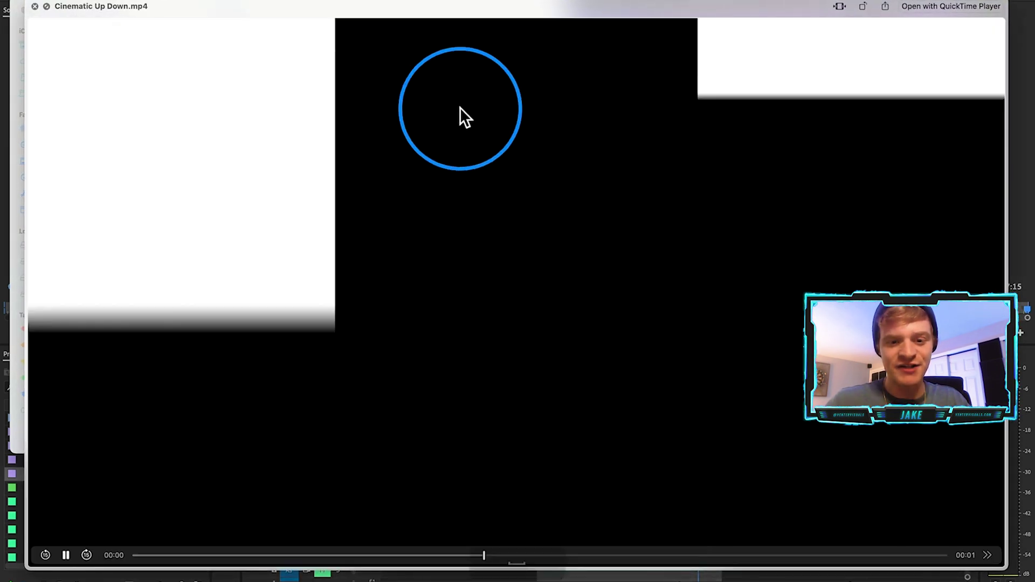
key(space)
drag(431, 54, 775, 493)
- Preview the Classic matte animation and place Classic.mp4 on track V3
click(172, 138)
key(space)
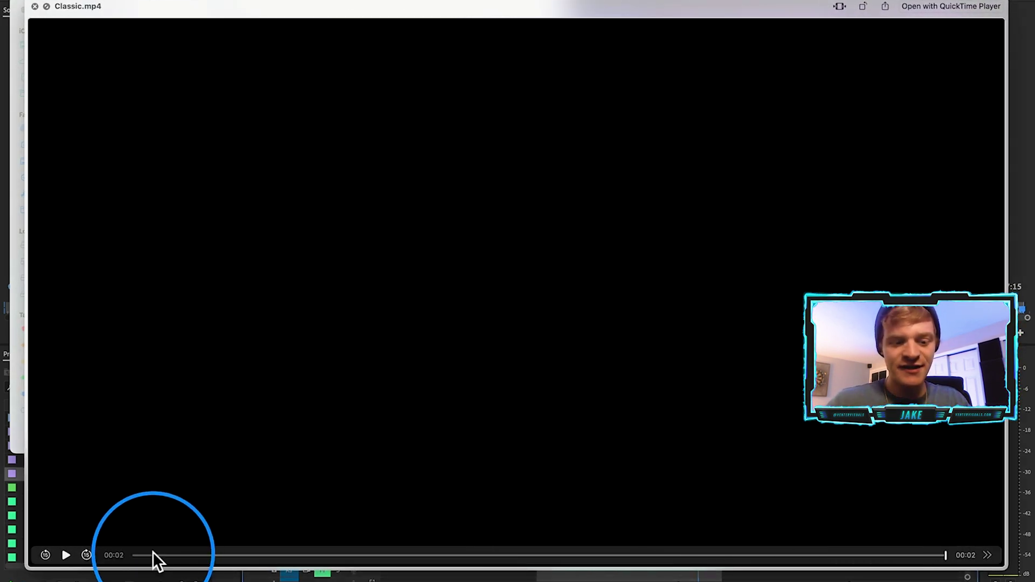
drag(153, 556, 97, 554)
click(66, 556)
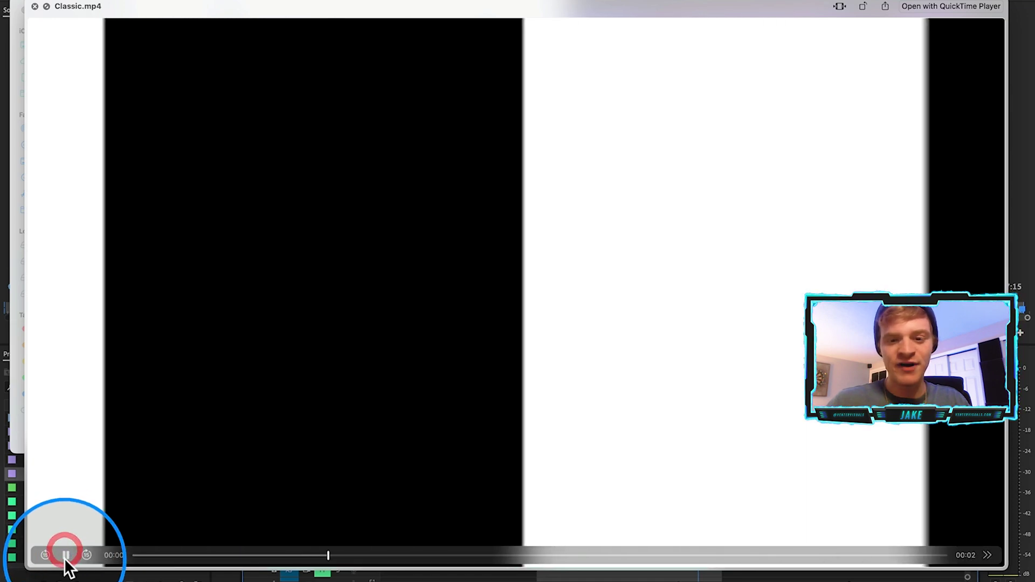
key(space)
drag(169, 122, 752, 498)
- Preview the Glitch Mode matte file in Quick Look
click(456, 385)
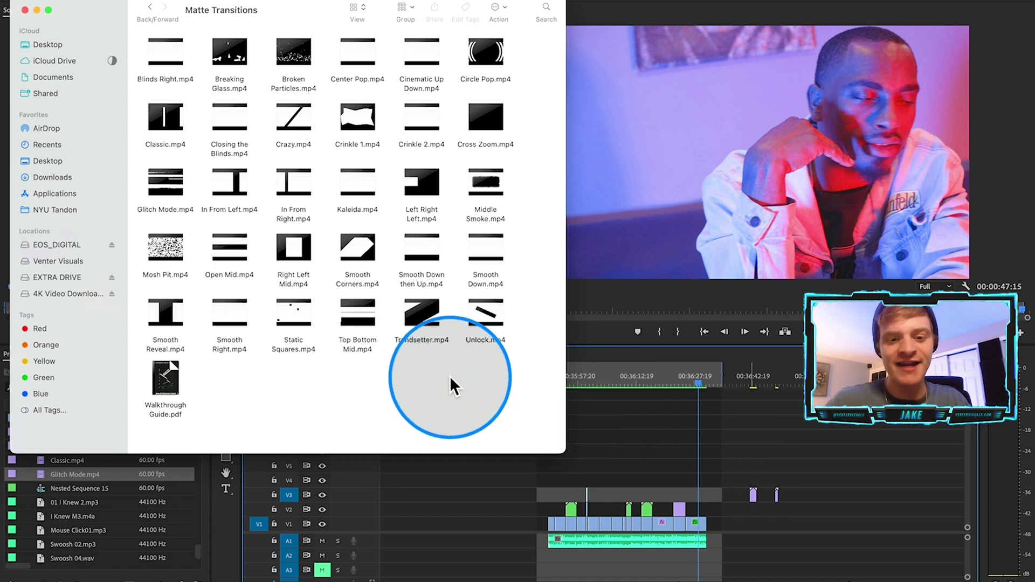
mouse_move(422, 317)
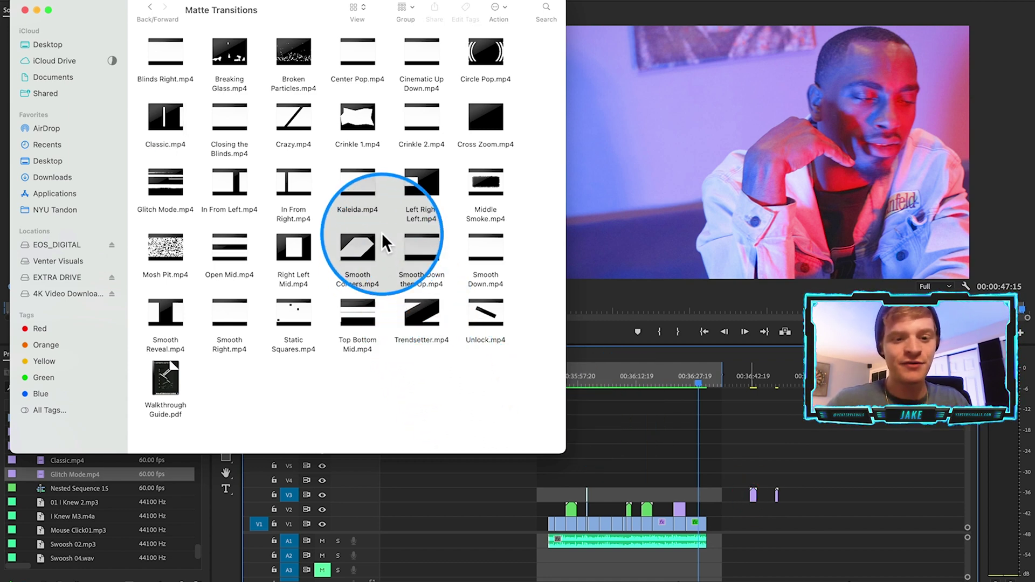
click(180, 208)
key(space)
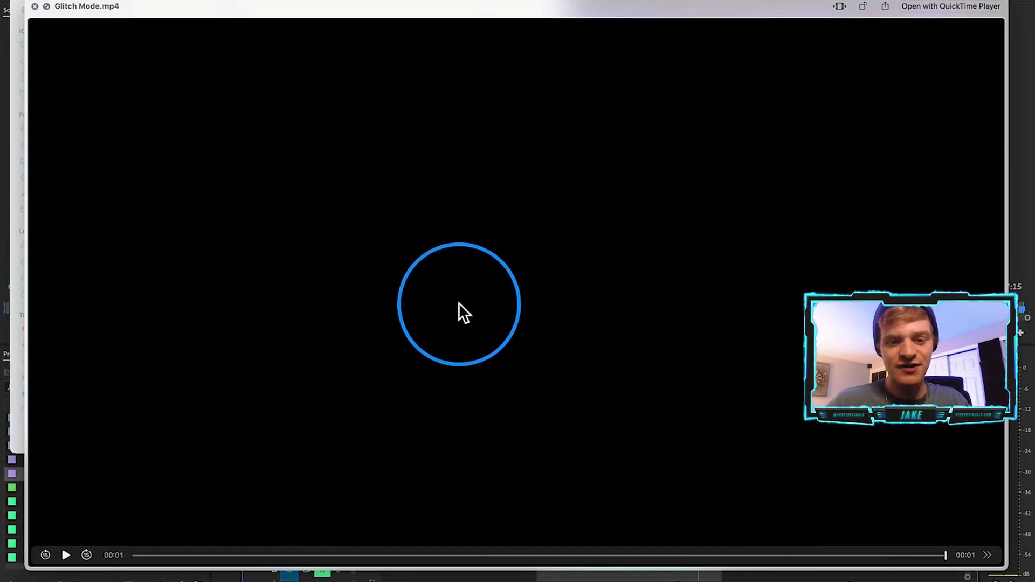
key(space)
- Move the Classic matte on V3 left to about 00:36:02
mouse_move(172, 181)
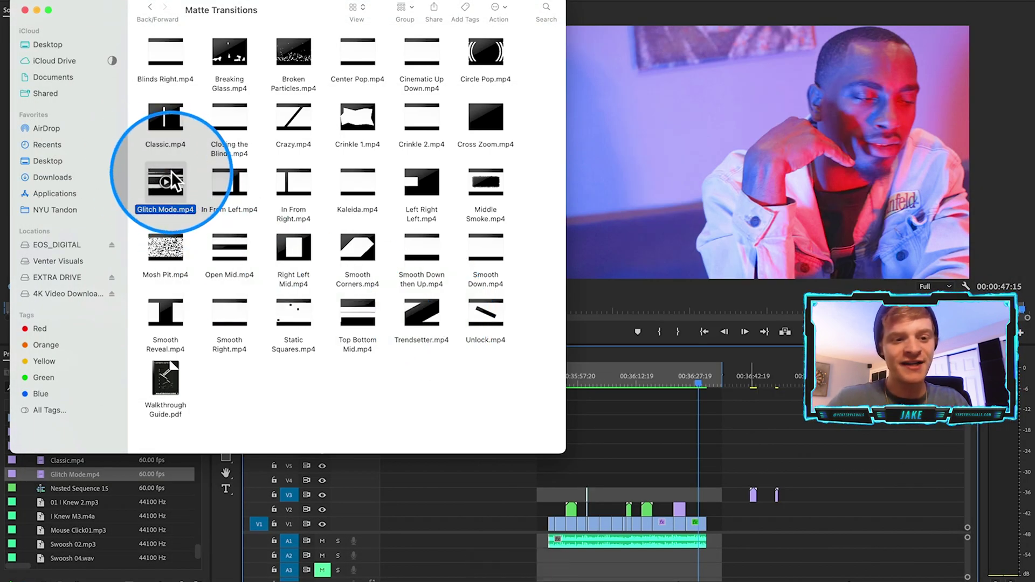
drag(181, 183, 797, 474)
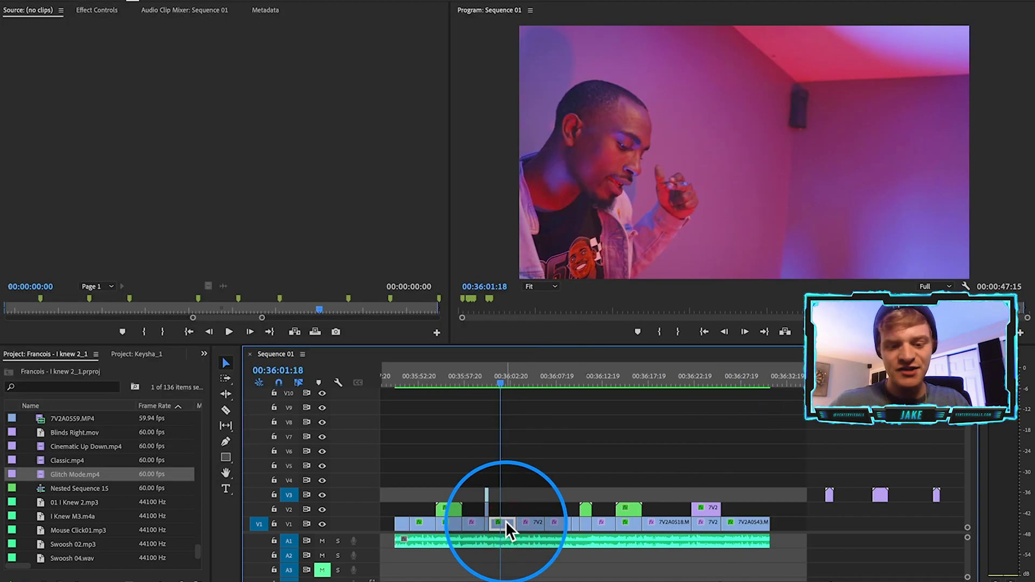
click(536, 525)
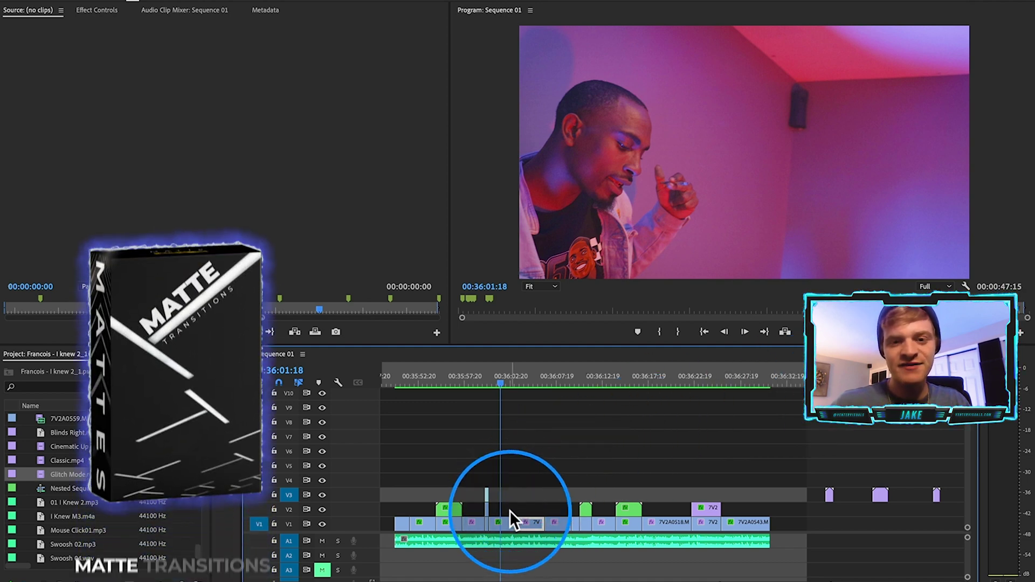
drag(829, 385, 880, 384)
click(879, 493)
drag(877, 492, 518, 507)
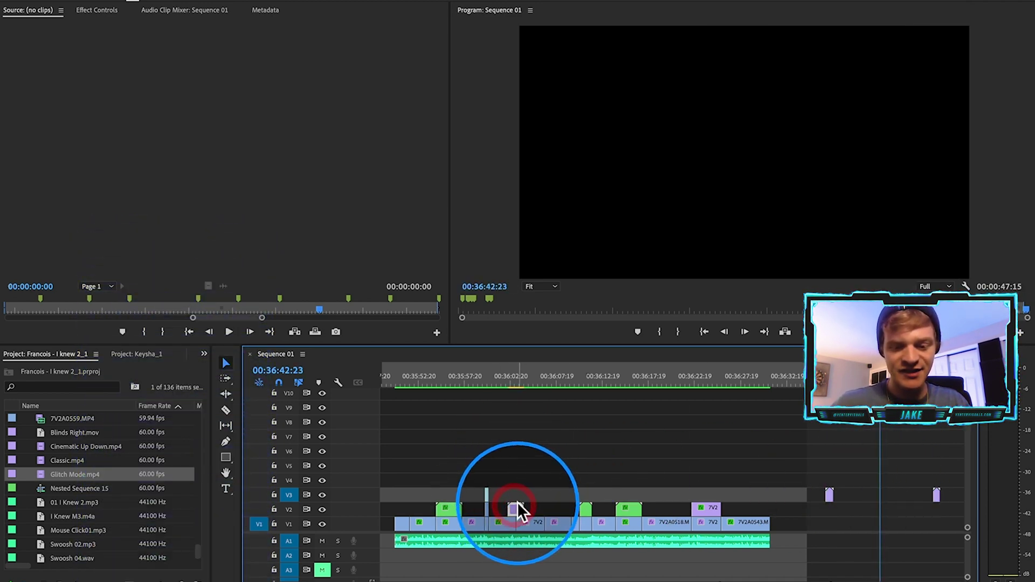
- Razor 7V2A0542 where the matte sits and lift the cut piece to V2 under Classic.mp4
key(=)
click(616, 492)
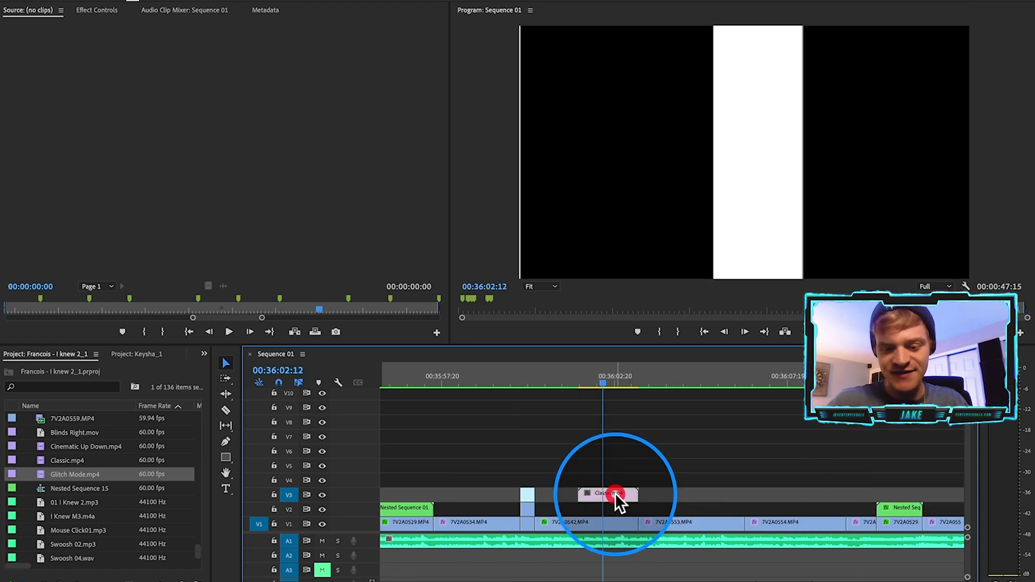
key(c)
click(583, 522)
key(v)
mouse_move(596, 522)
mouse_down()
mouse_move(623, 512)
mouse_move(580, 521)
mouse_up()
- Check that the 7V2A0542 piece on V2 lines up beneath the Classic matte
click(616, 492)
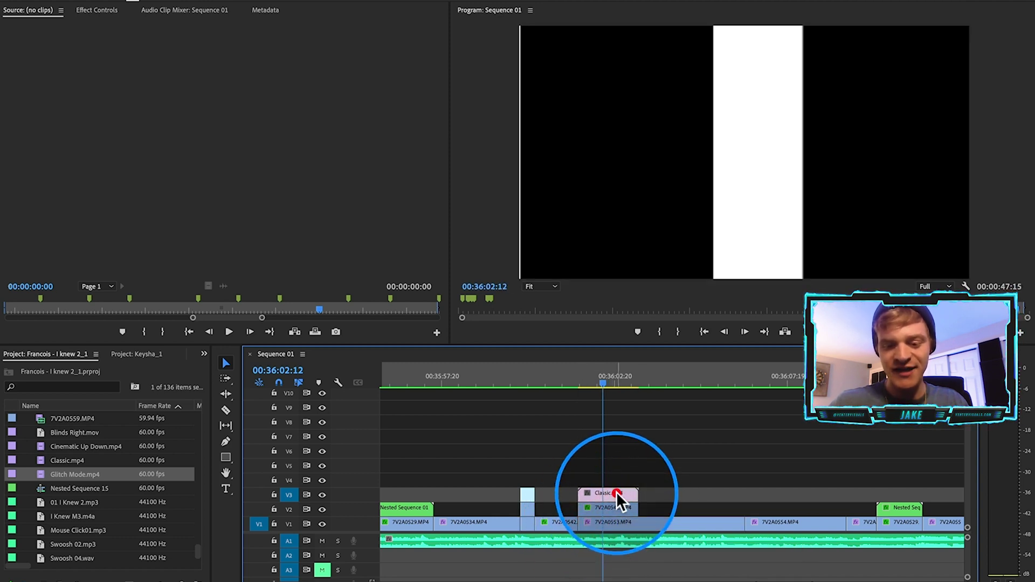
click(562, 526)
click(586, 514)
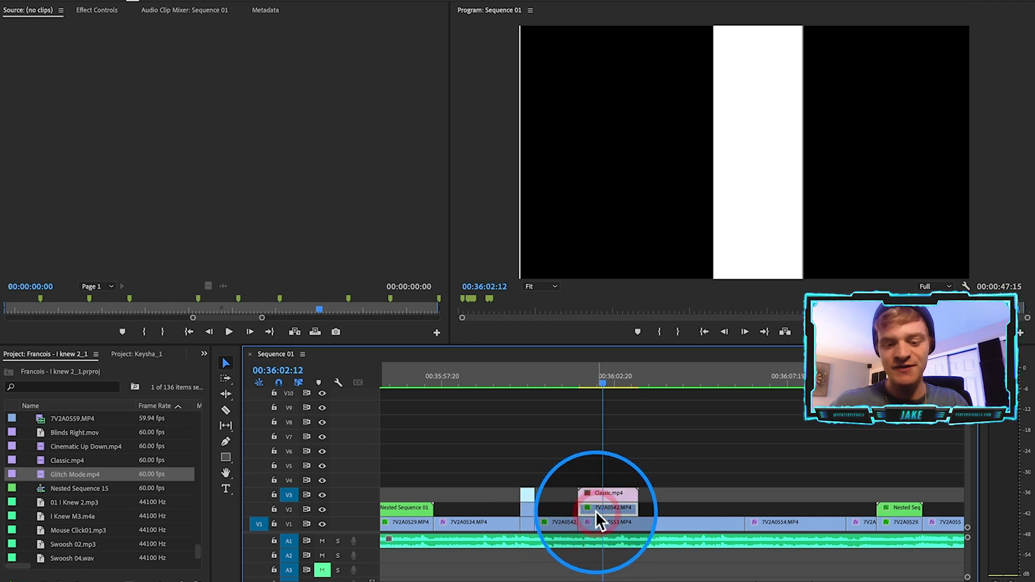
click(638, 524)
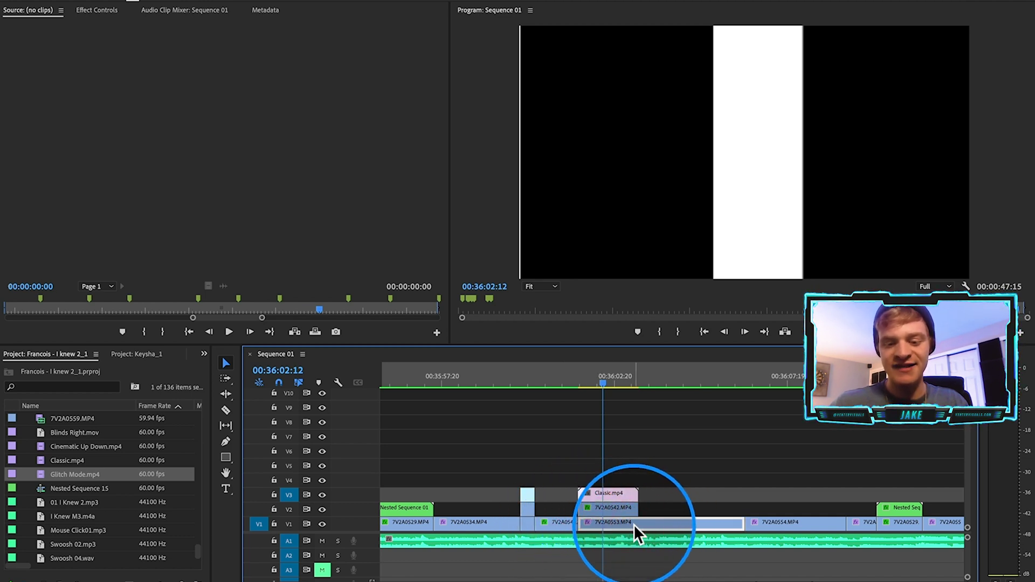
click(614, 505)
click(204, 354)
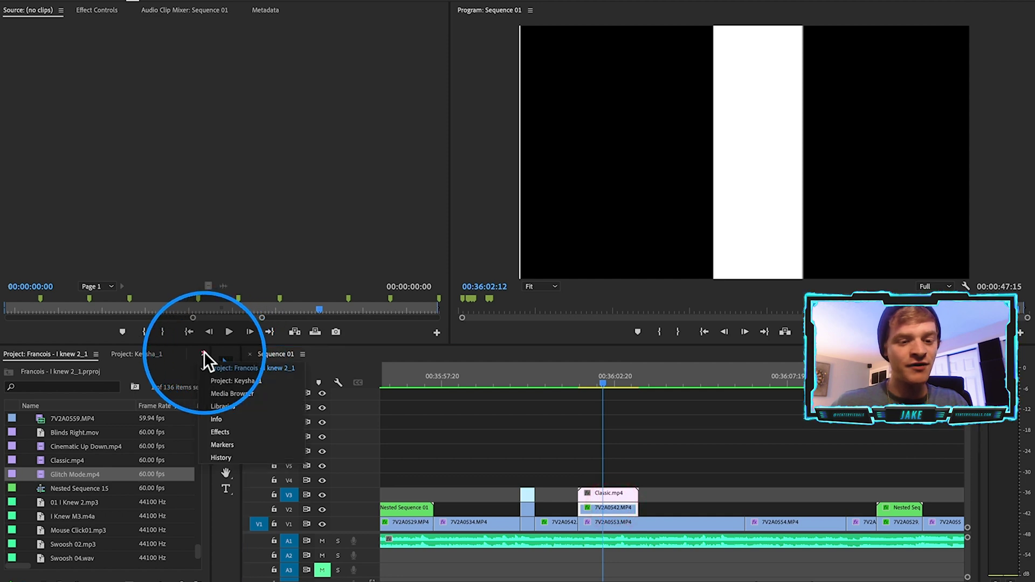
- Search for Track Matte Key and apply it to 7V2A0542 on V2
click(227, 432)
click(70, 370)
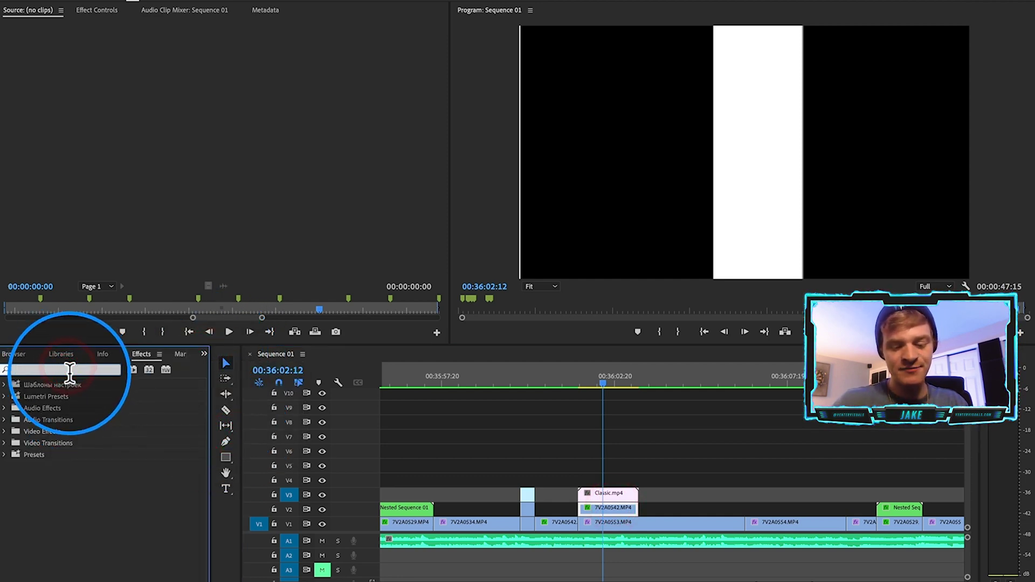
text(track)
click(73, 454)
drag(41, 456, 612, 507)
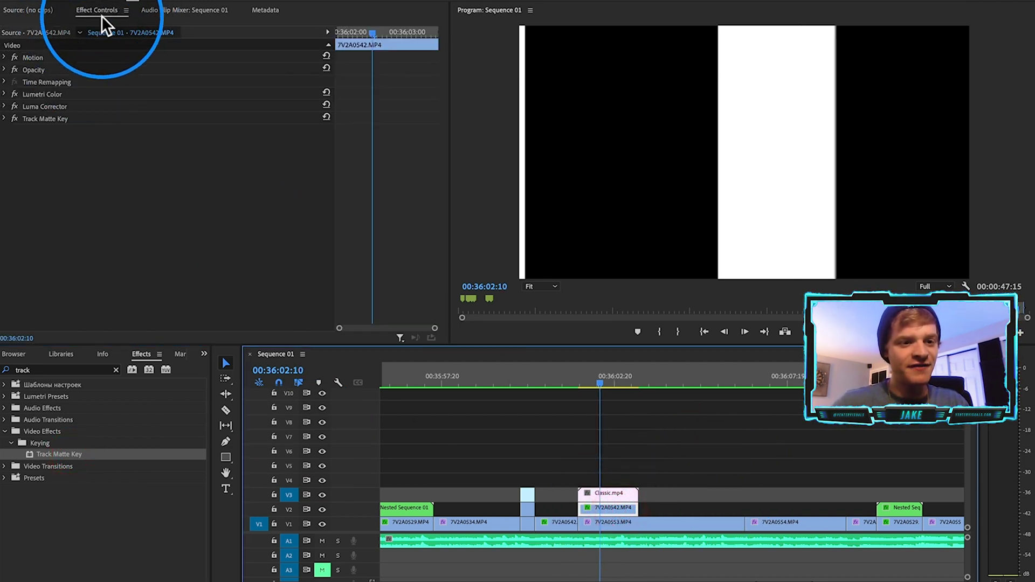
- Set Track Matte Key to Matte Video 3 and Composite Using Matte Luma, then preview the reveal
click(43, 119)
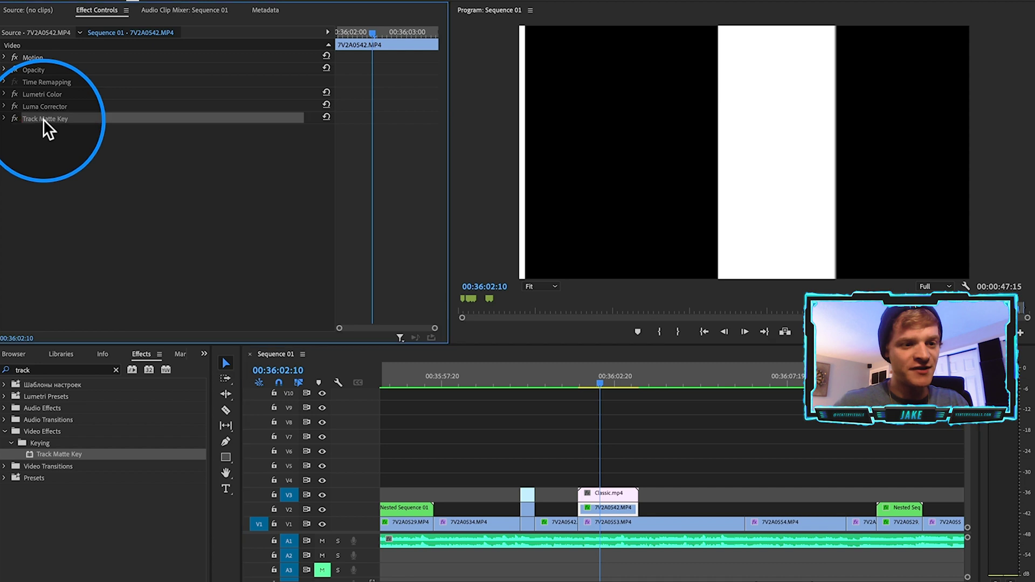
click(4, 118)
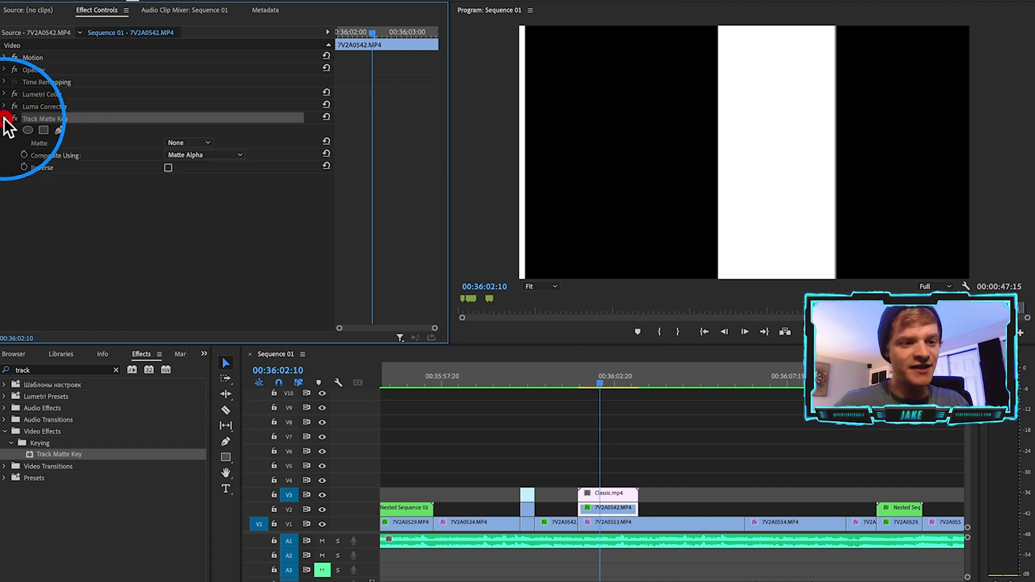
click(122, 203)
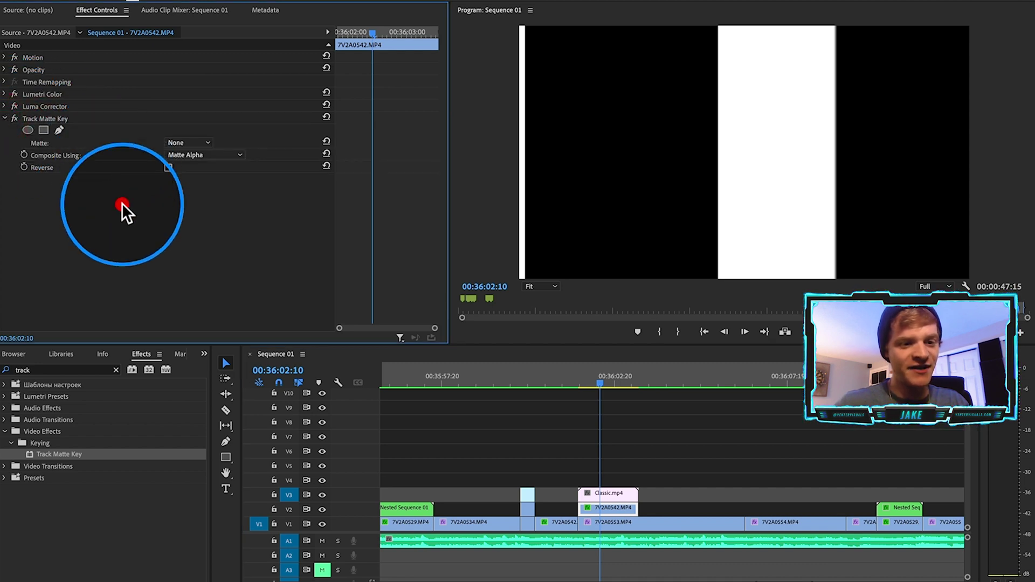
click(201, 143)
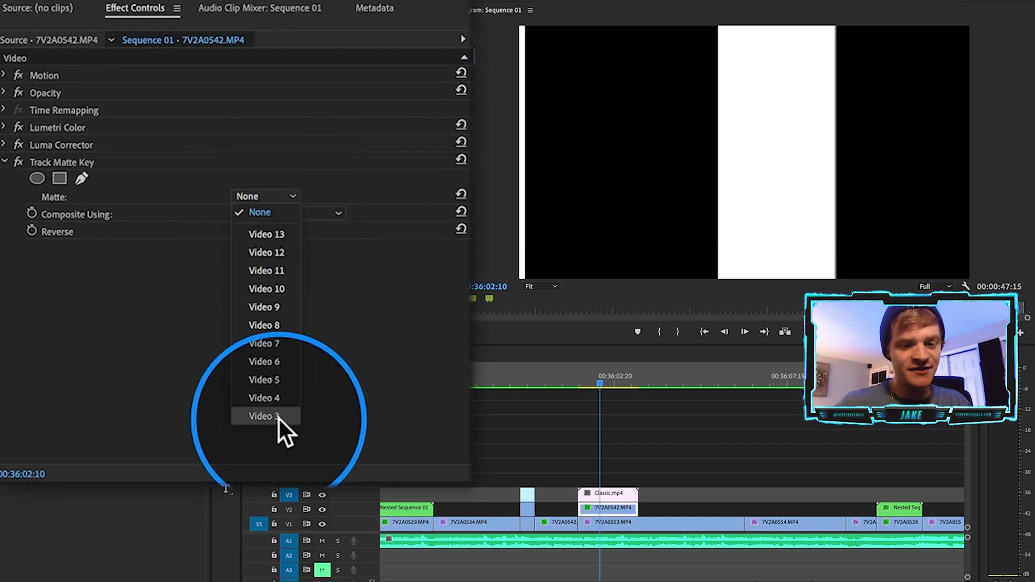
click(278, 418)
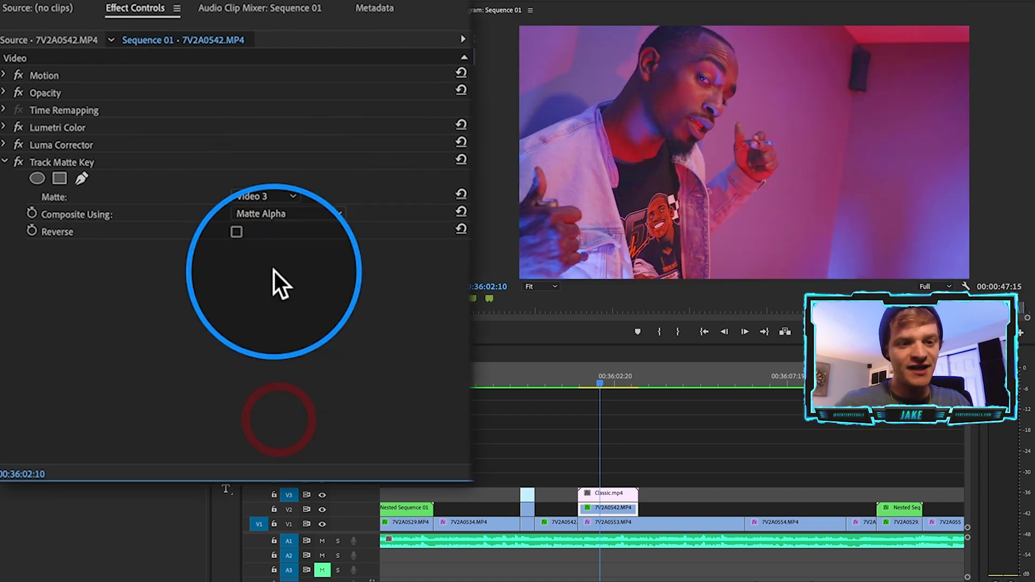
click(310, 214)
click(307, 242)
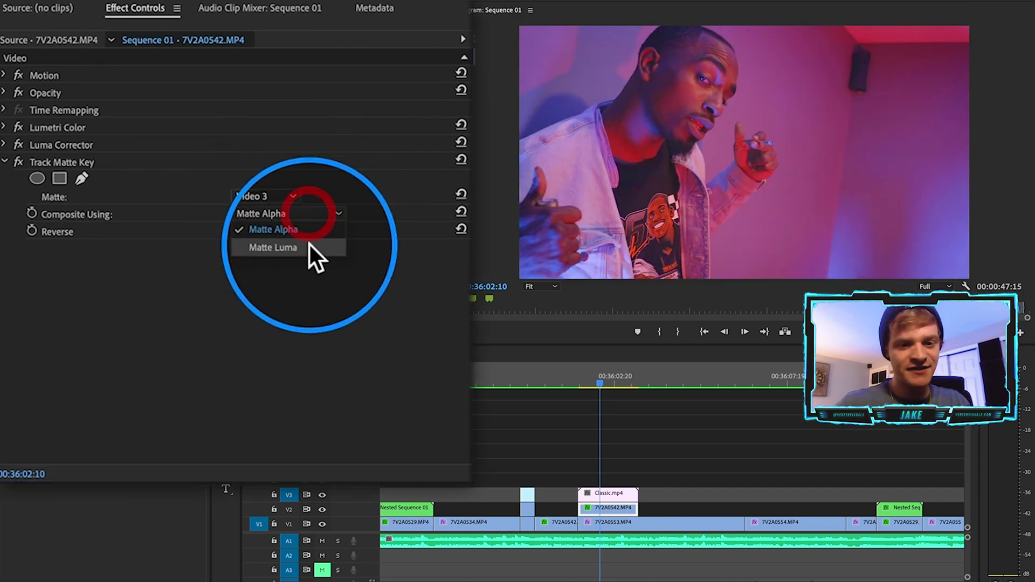
drag(599, 377, 498, 382)
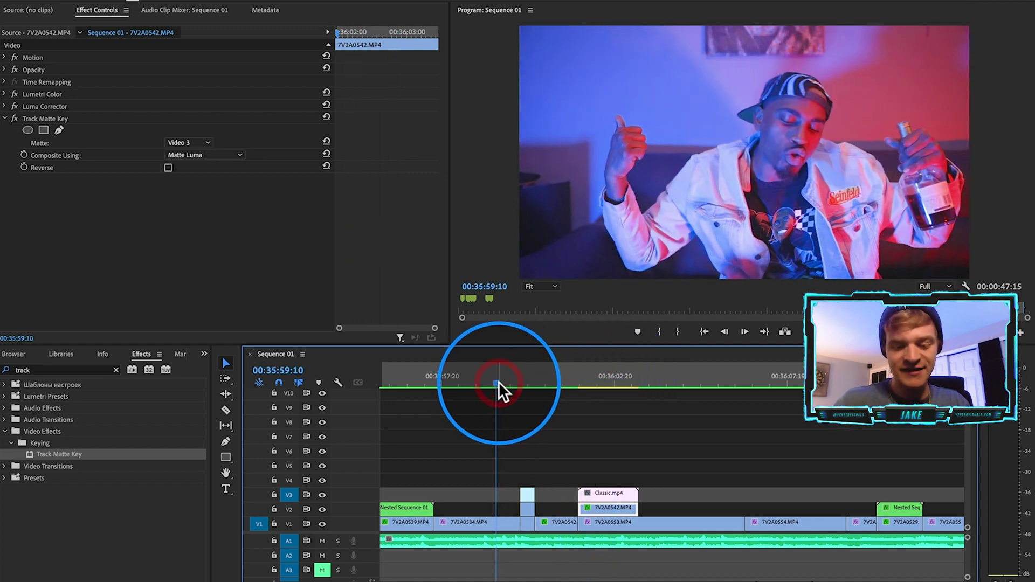
- Mark In/Out up to 00:36:06:18 and render the In-to-Out range
key(i)
click(751, 368)
key(o)
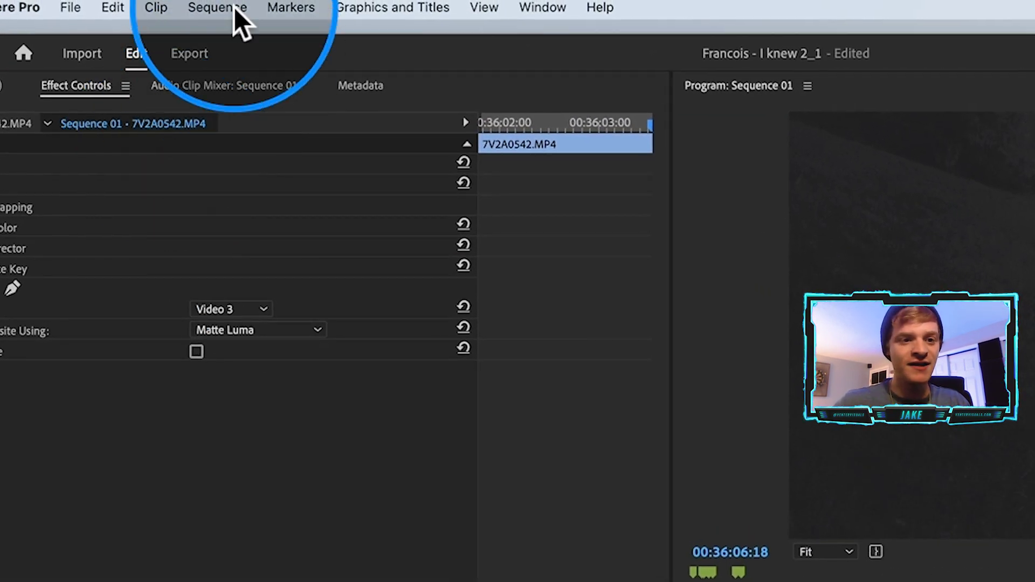
click(232, 9)
click(264, 89)
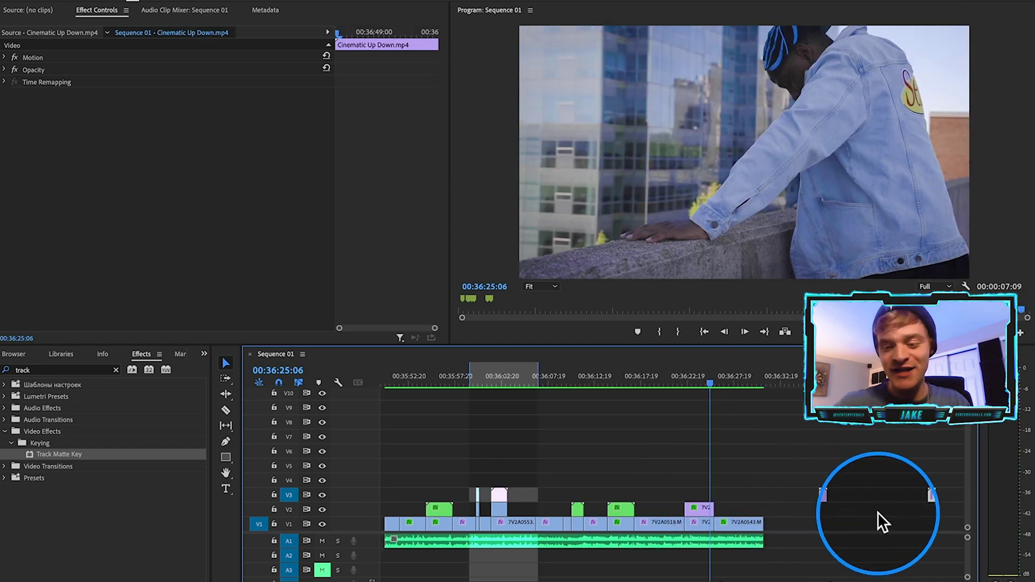
- Move the Cinematic Up Down matte on V3 to the playhead at 00:36:05:08
drag(930, 496, 659, 481)
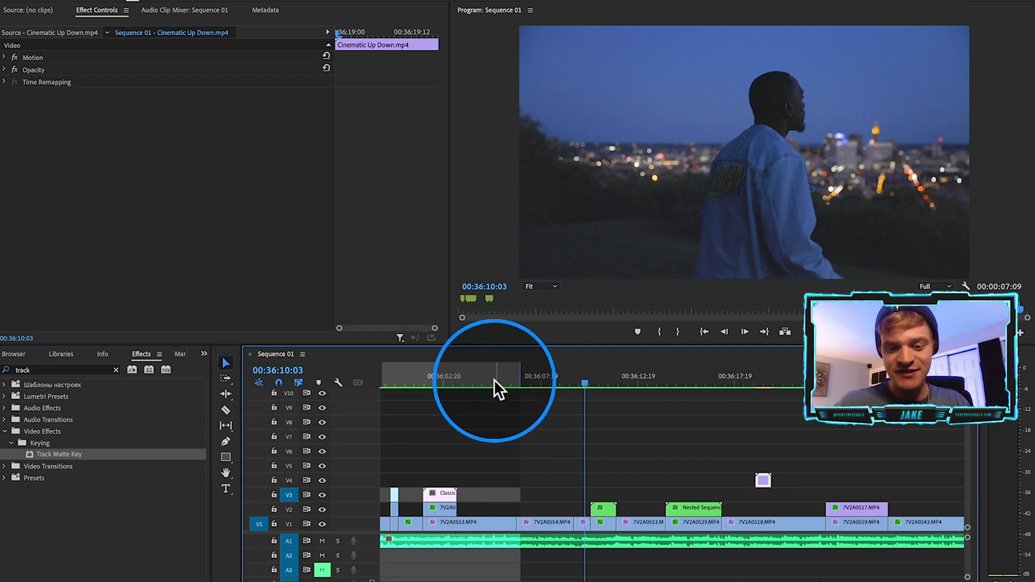
click(493, 379)
drag(763, 480, 502, 495)
scroll(504, 507, up, 3)
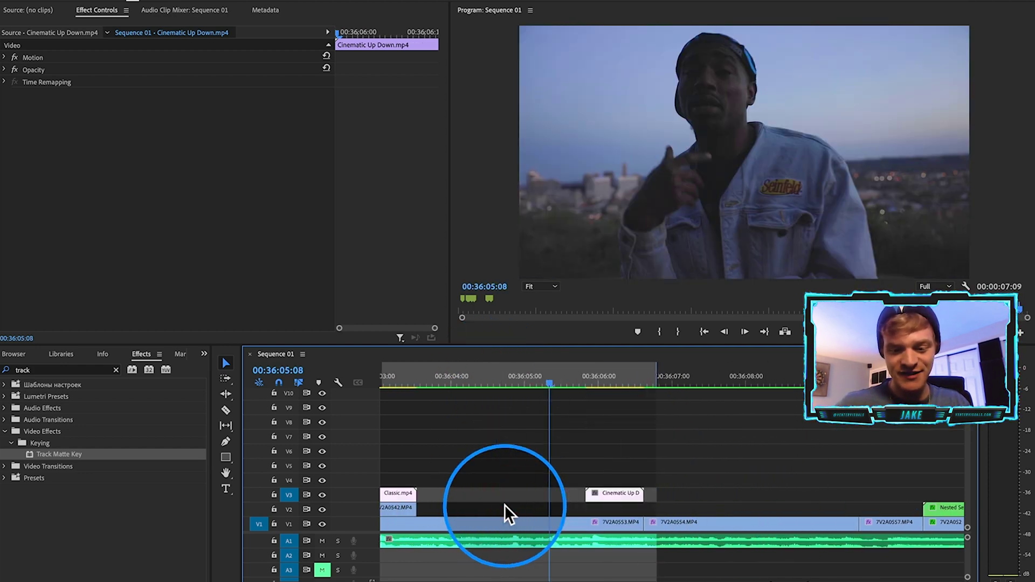
drag(621, 493, 619, 496)
scroll(620, 499, up, 3)
click(620, 504)
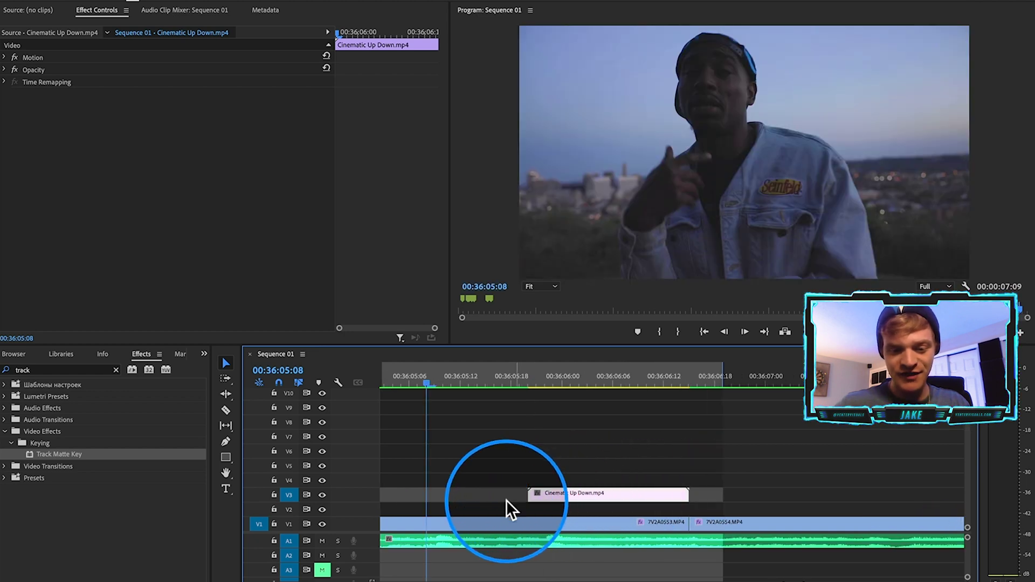
- Razor 7V2A0553, lift the piece to V2, and extend 7V2A0554 to close the V1 gap
key(c)
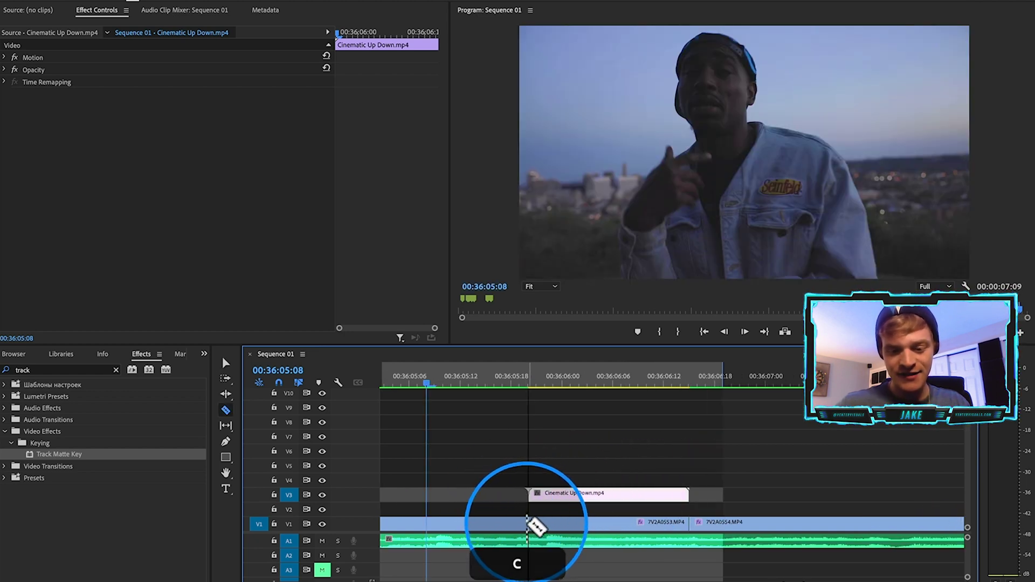
click(528, 524)
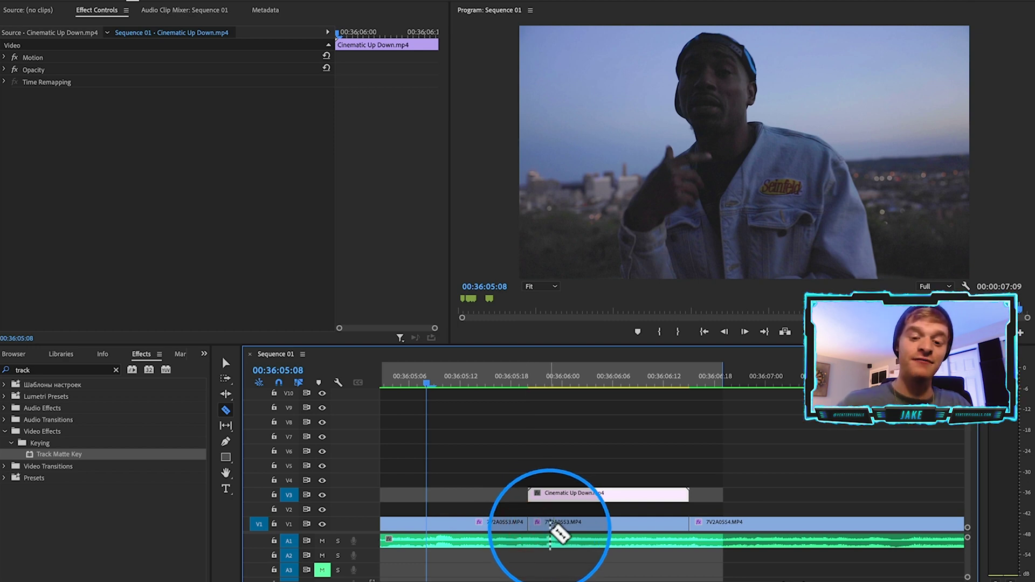
key(v)
drag(558, 522, 584, 507)
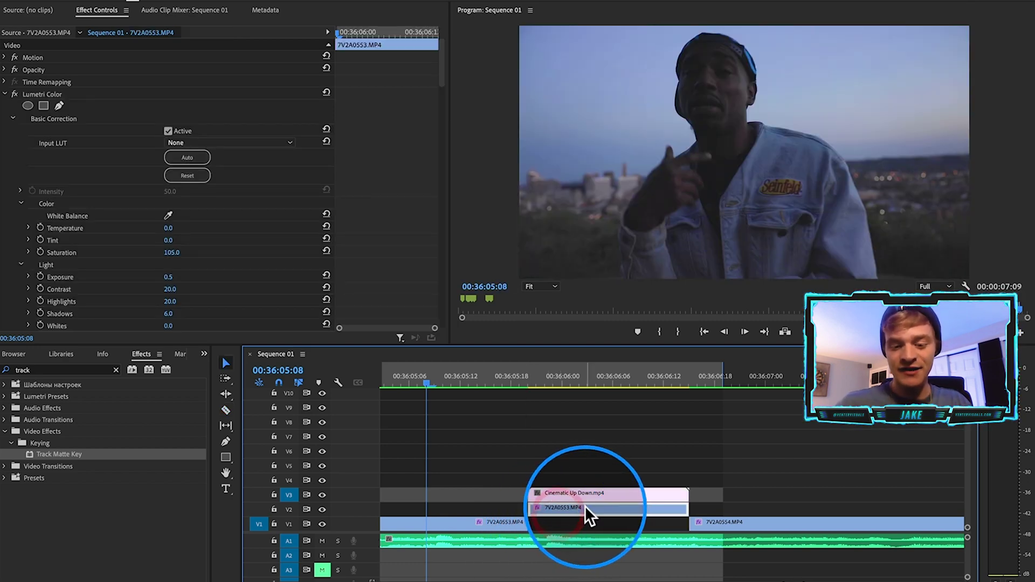
click(575, 492)
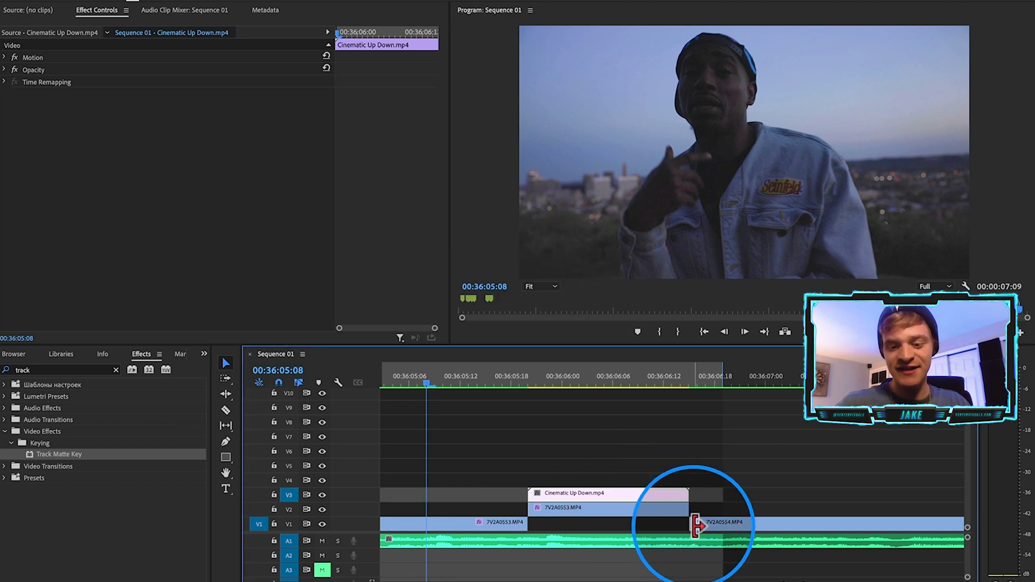
drag(683, 521, 528, 521)
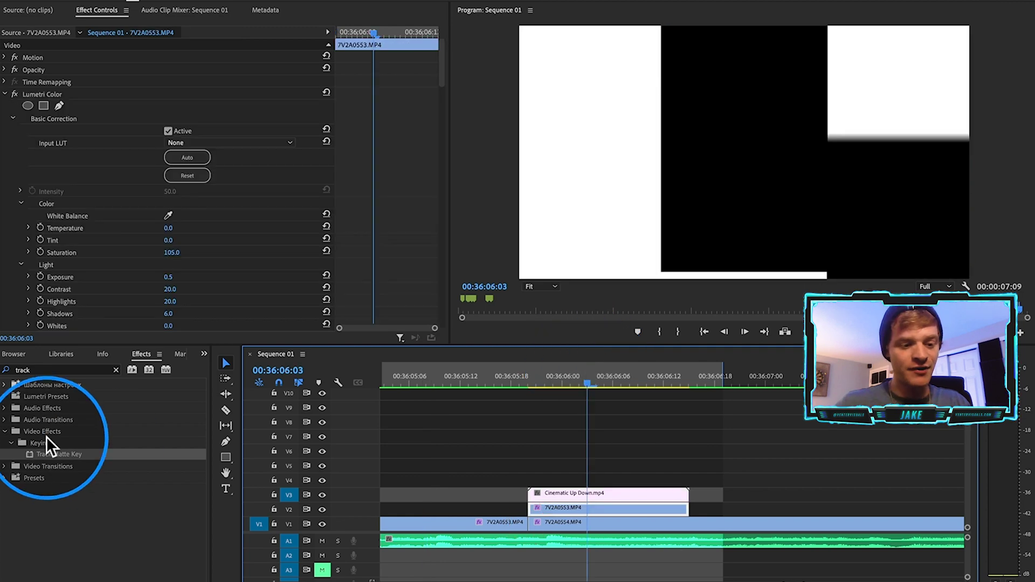
- Apply Track Matte Key to 7V2A0553 with Matte Video 3 and Matte Luma compositing
drag(53, 454, 594, 507)
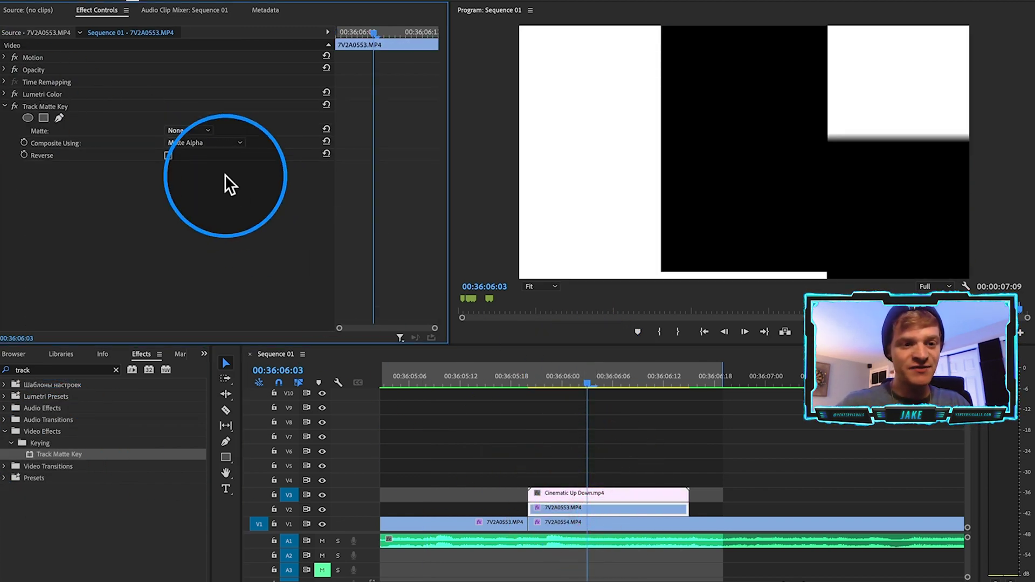
click(203, 128)
click(208, 285)
click(225, 141)
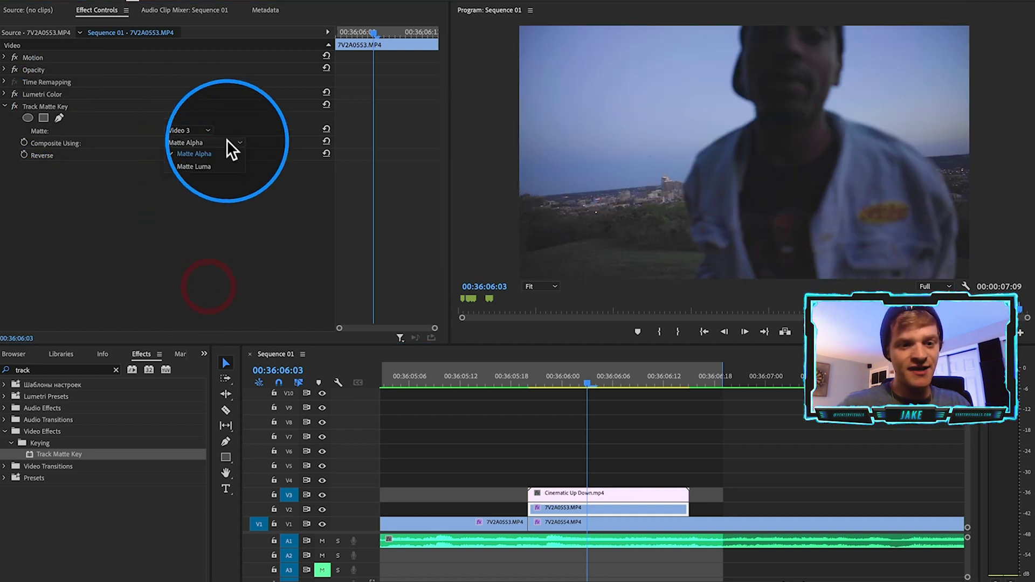
click(221, 167)
drag(607, 376, 485, 425)
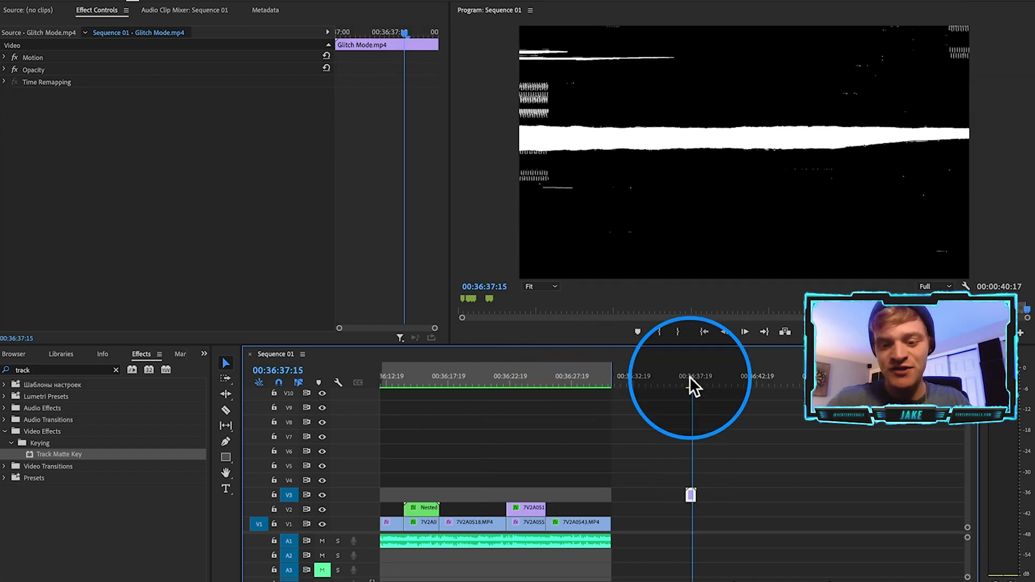
- Play back the transitions and mark In at 00:35:59:07 and Out at 00:36:22:00
key(space)
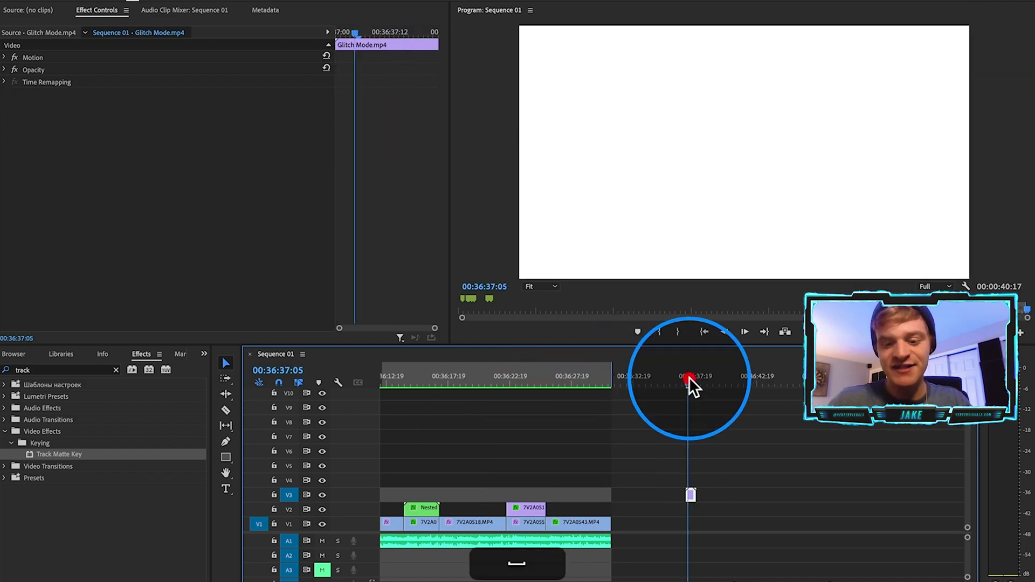
scroll(692, 453, down, 3)
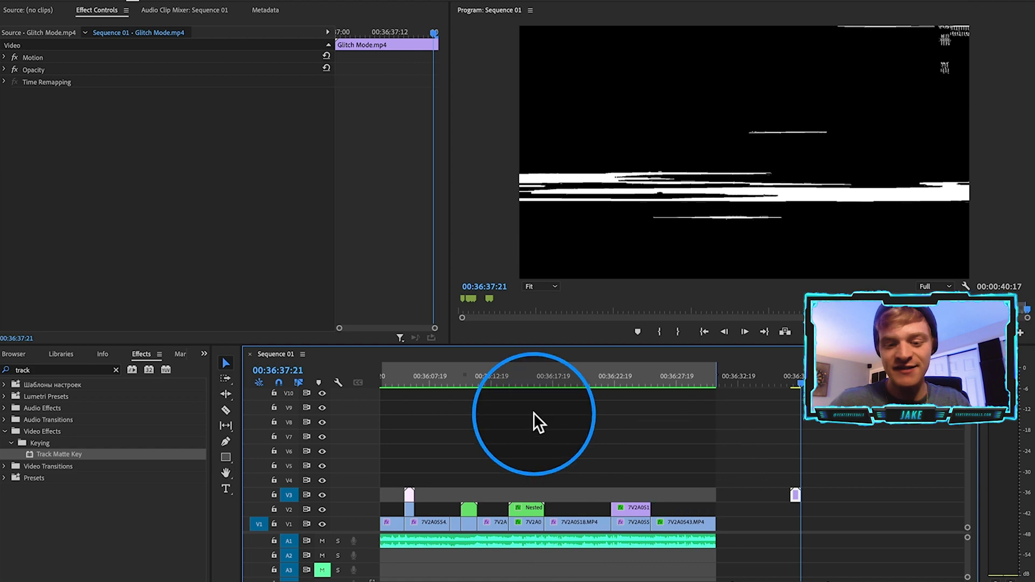
click(507, 377)
drag(507, 376, 505, 377)
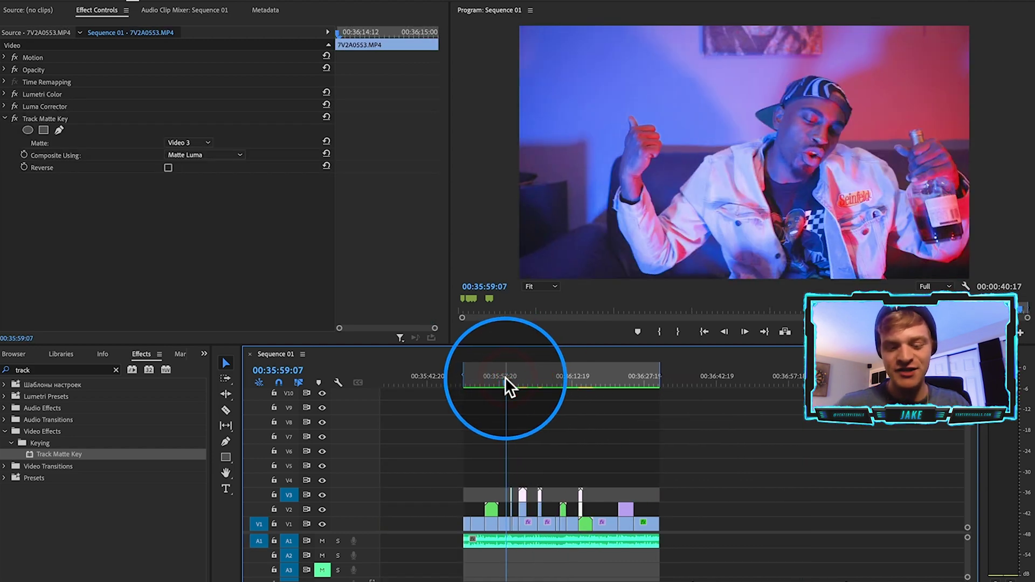
key(i)
mouse_move(605, 378)
mouse_down()
mouse_move(597, 377)
mouse_move(615, 376)
mouse_up()
key(o)
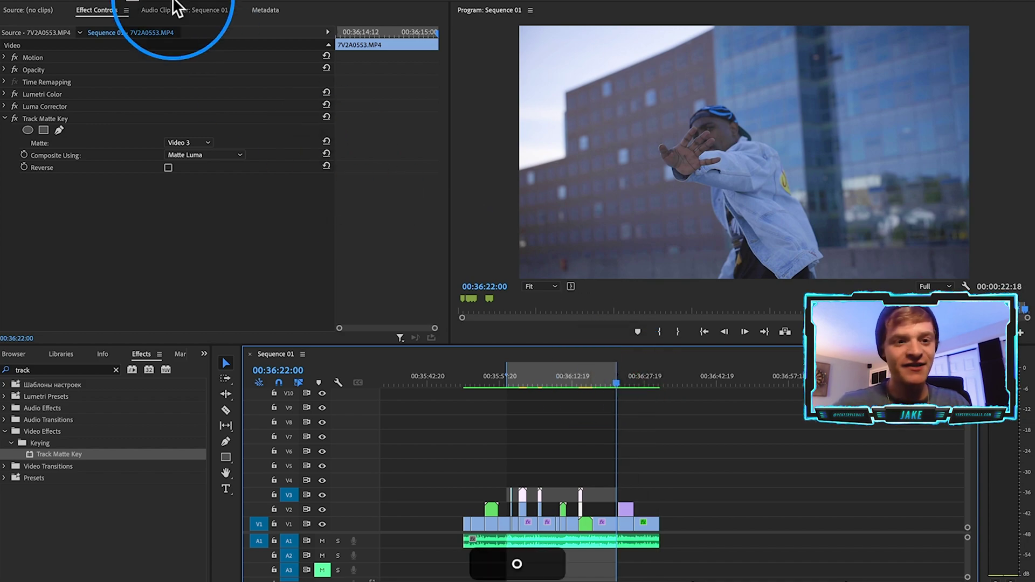